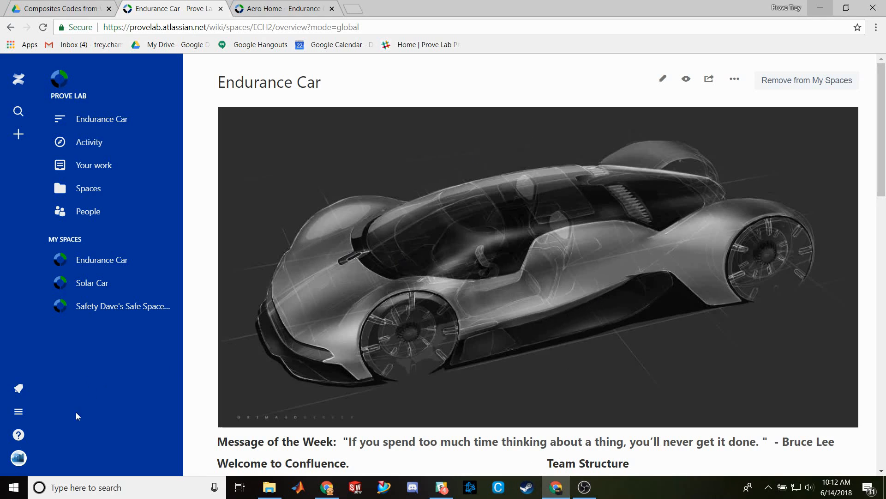
Switch from Confluence to Jira and open the Aero Shell project's board from the projects list.
click(22, 415)
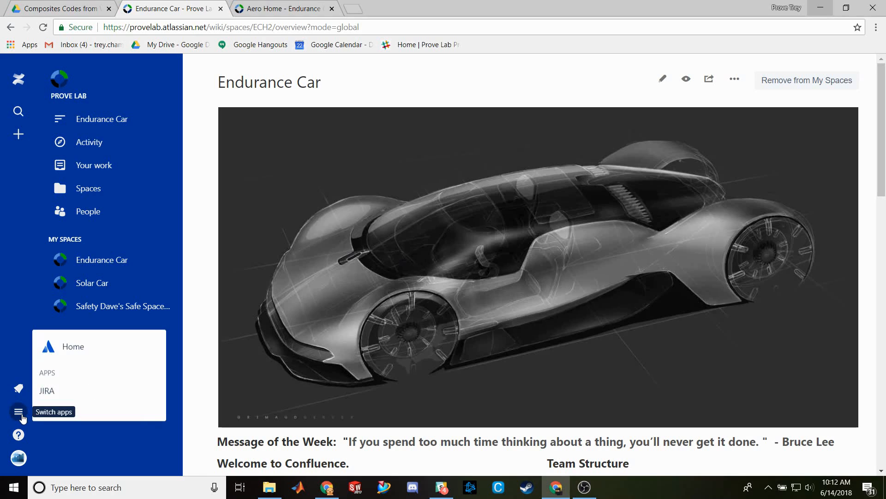
click(66, 393)
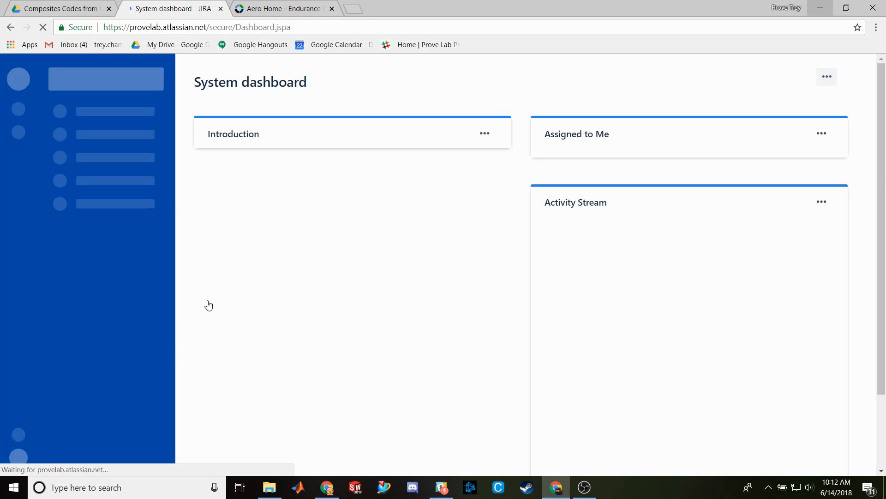
click(130, 140)
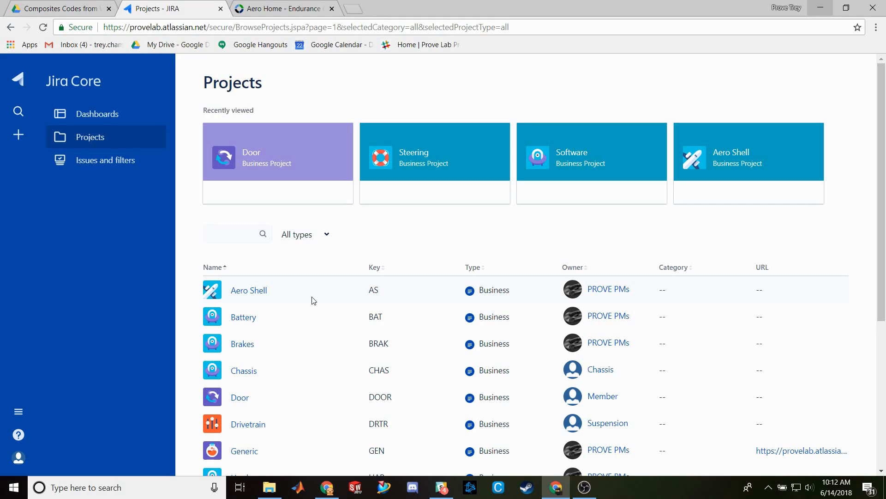
click(254, 298)
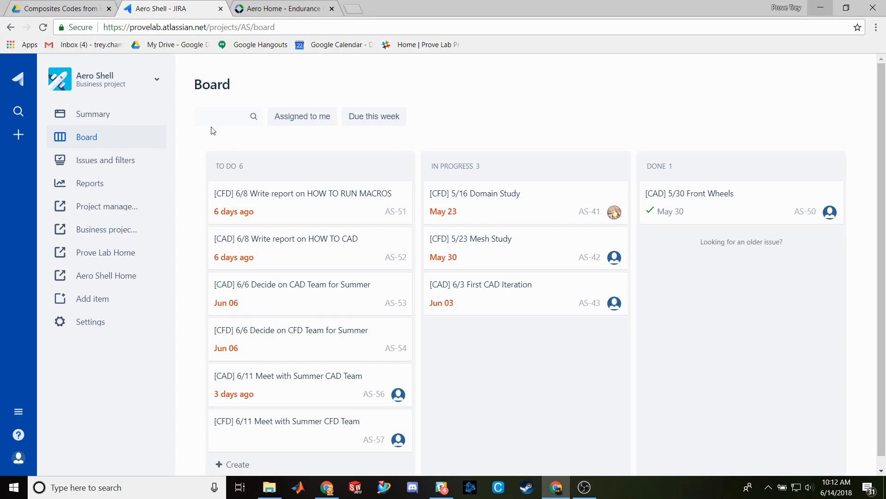
Return to the list of all projects and open the Door project's board.
click(78, 87)
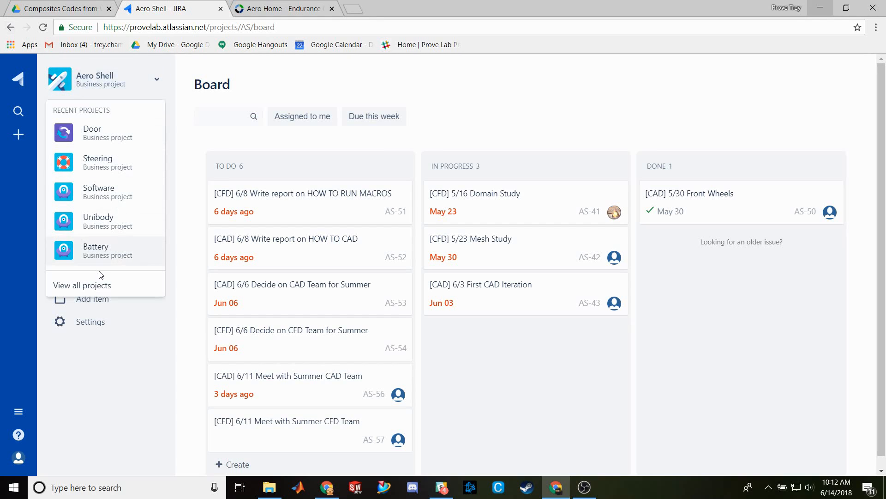
click(117, 287)
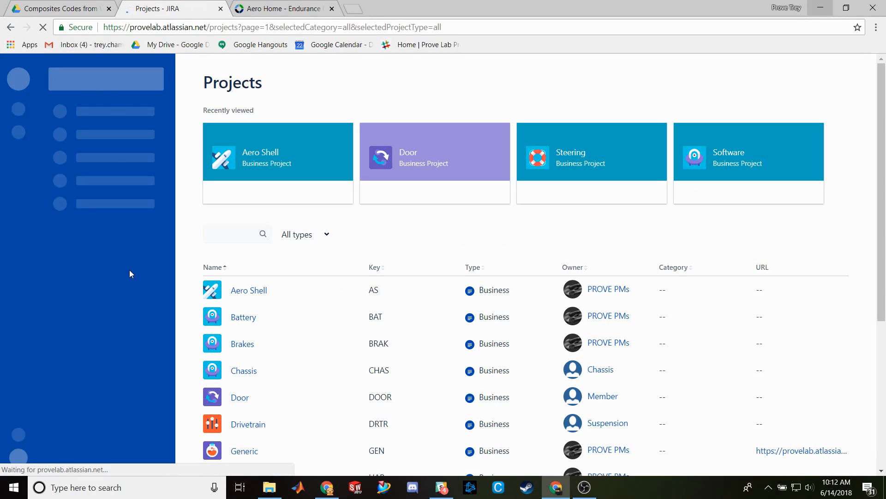
click(240, 399)
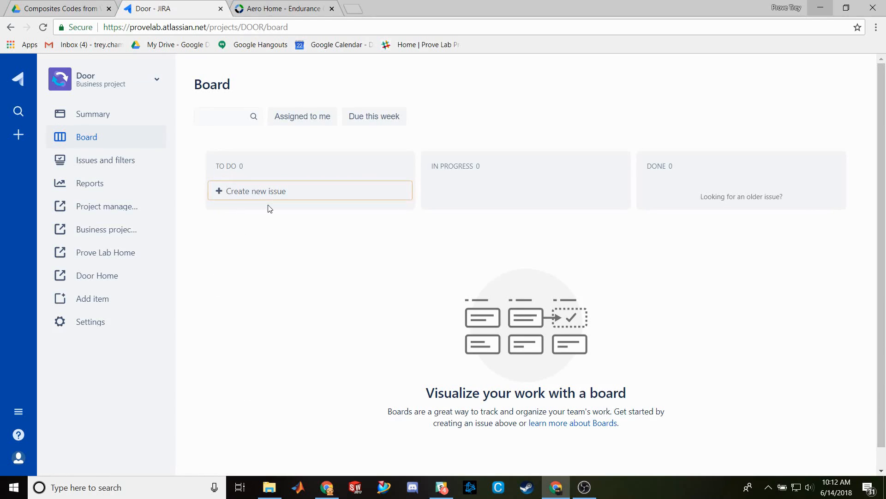
click(293, 197)
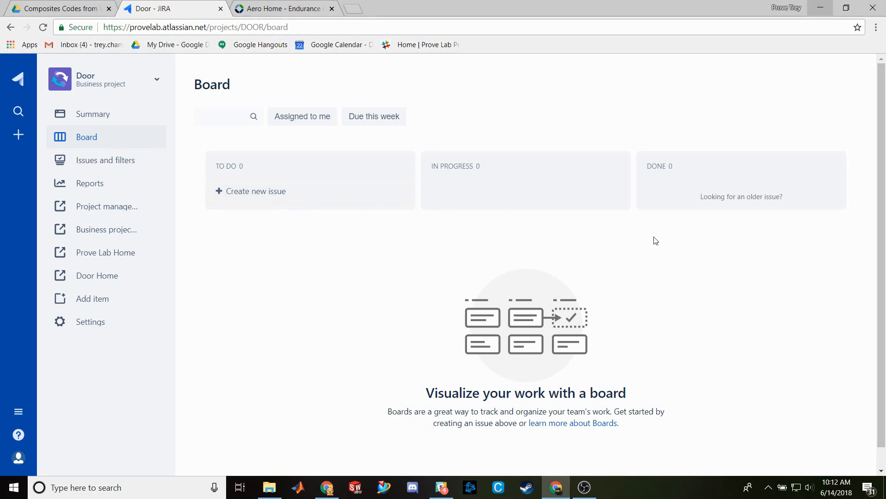
mouse_move(735, 191)
Start a new task in the Door project with the summary "test" and check the issue type options.
click(19, 138)
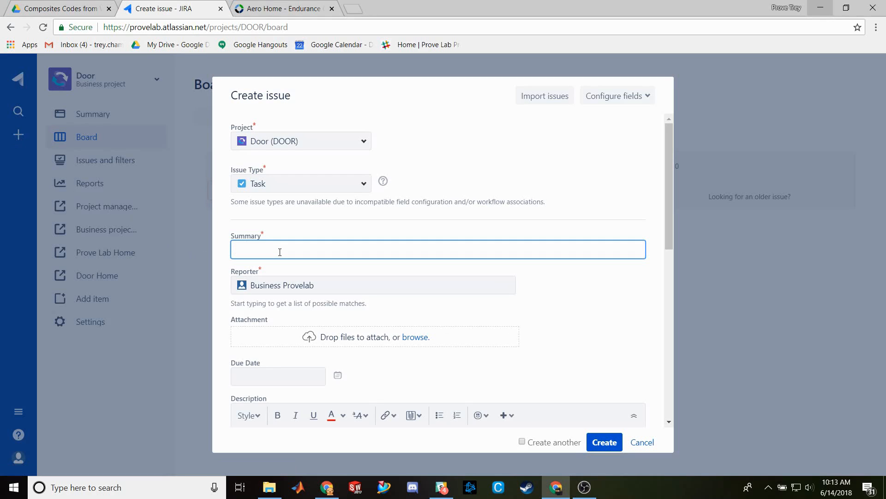
text(Test)
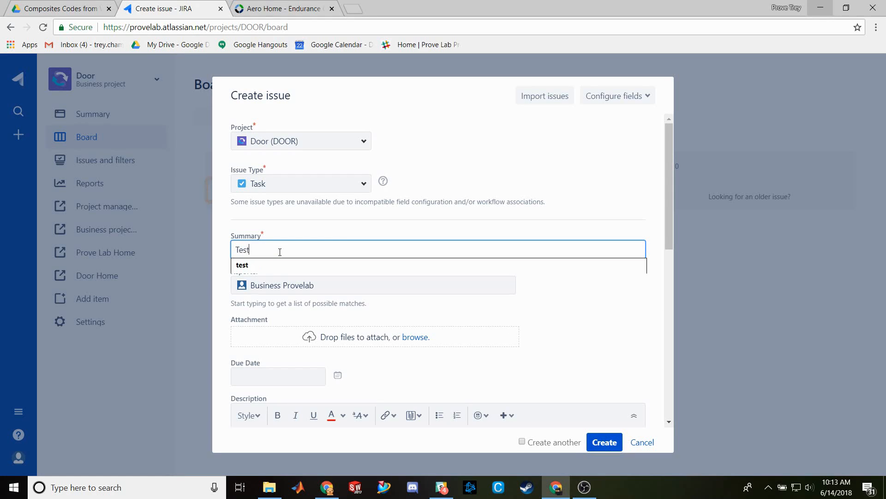
click(277, 266)
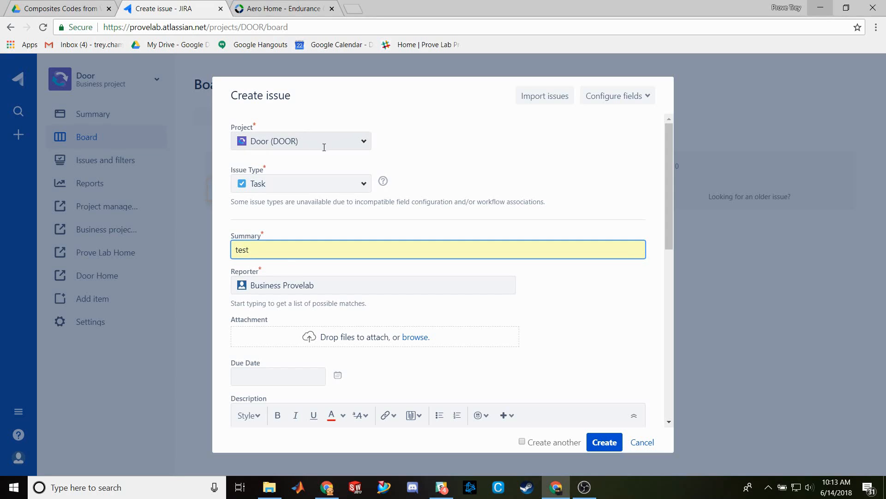
click(313, 185)
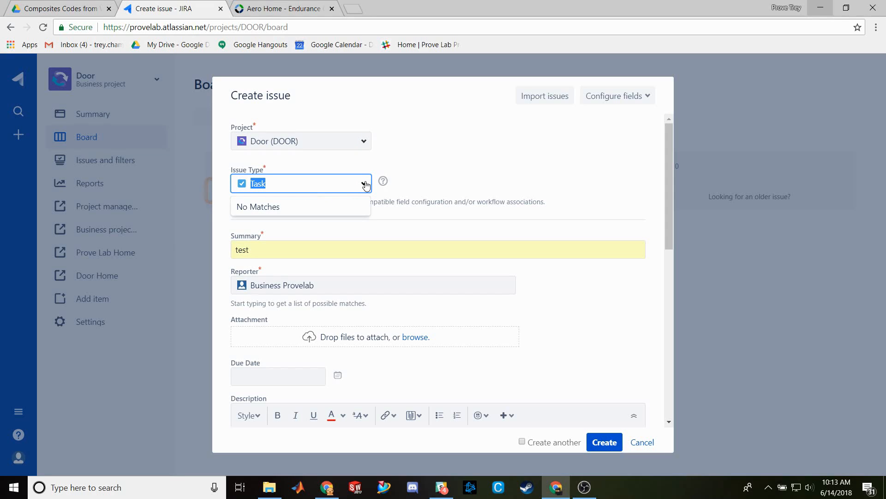
click(441, 175)
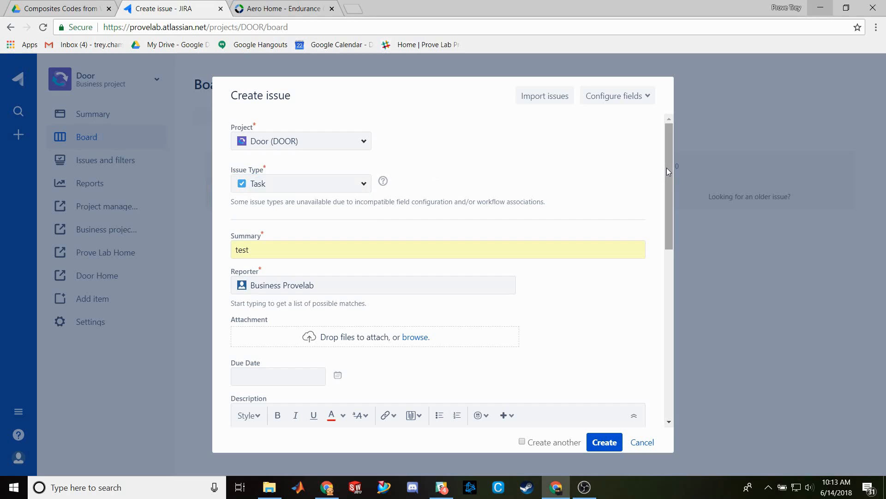
Review the new issue's description and due date fields, and the Aero Shell due-date calendar on the Aero Home page.
drag(666, 168, 681, 212)
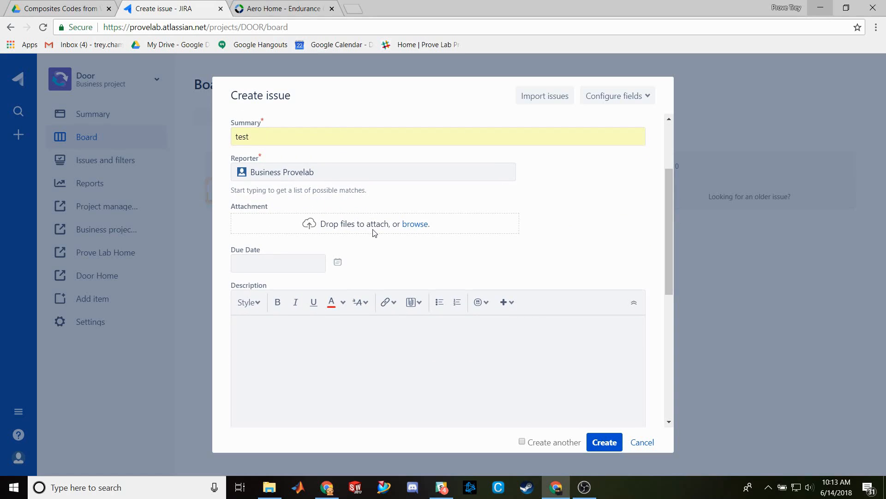
click(269, 339)
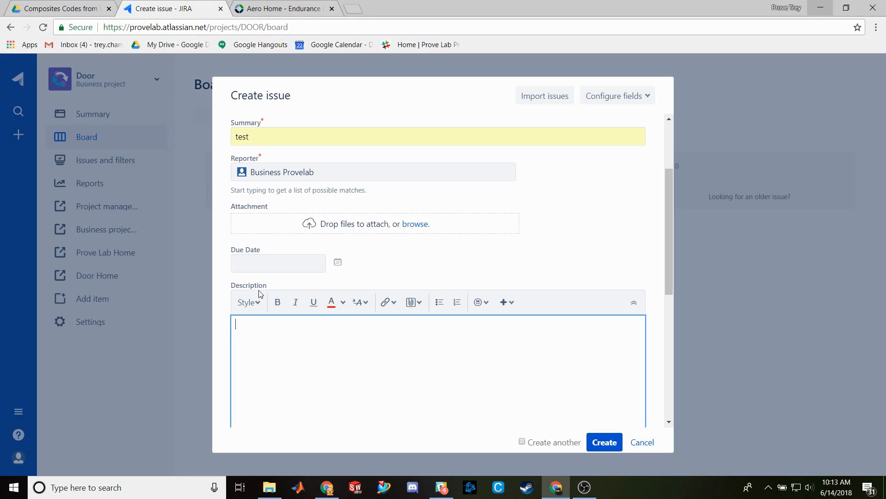
click(272, 260)
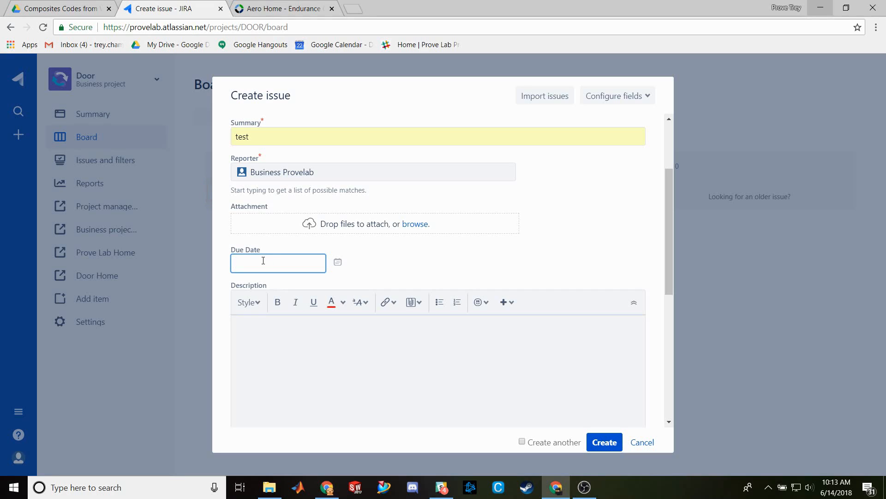
click(270, 9)
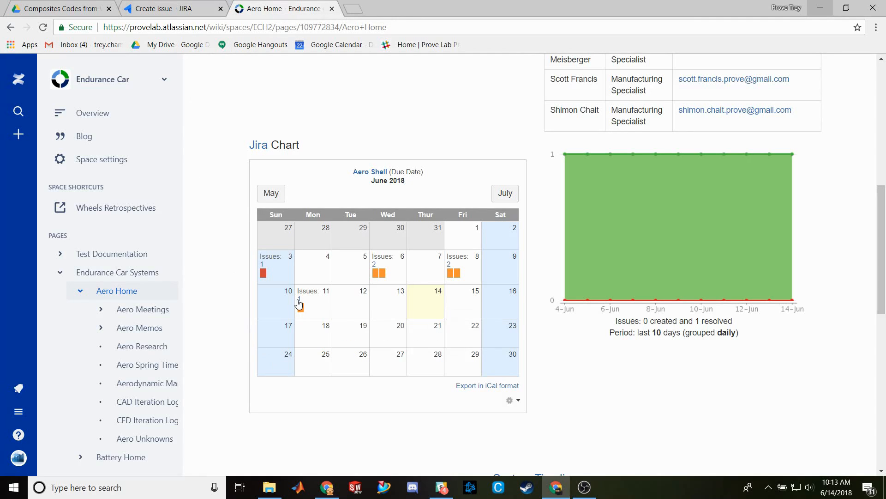
mouse_move(383, 273)
click(162, 5)
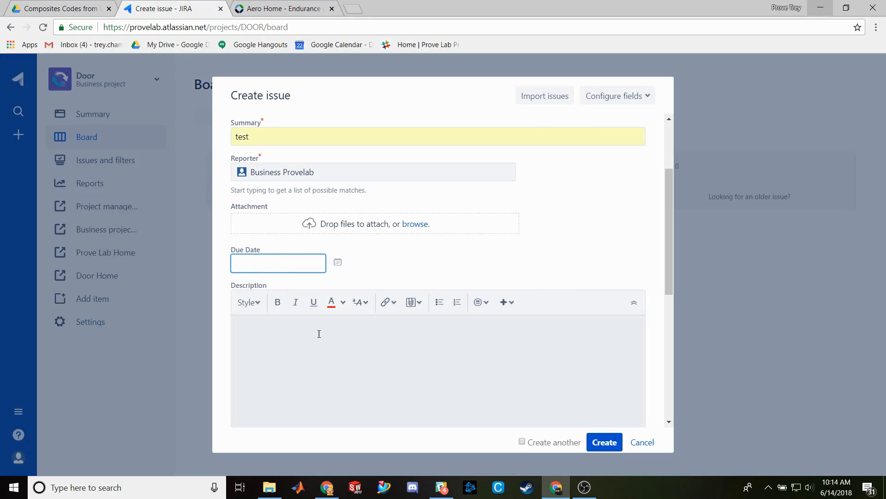
Set the new issue's priority to Highest and create it.
drag(666, 184, 669, 321)
click(346, 311)
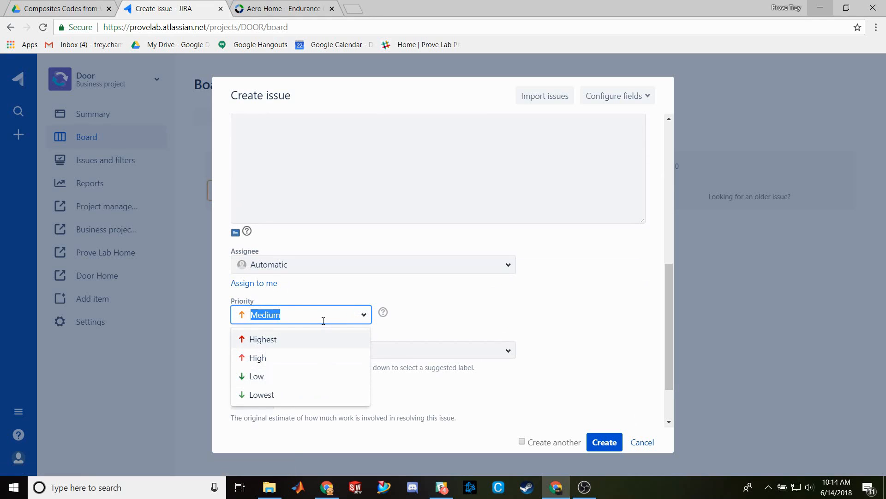
click(300, 340)
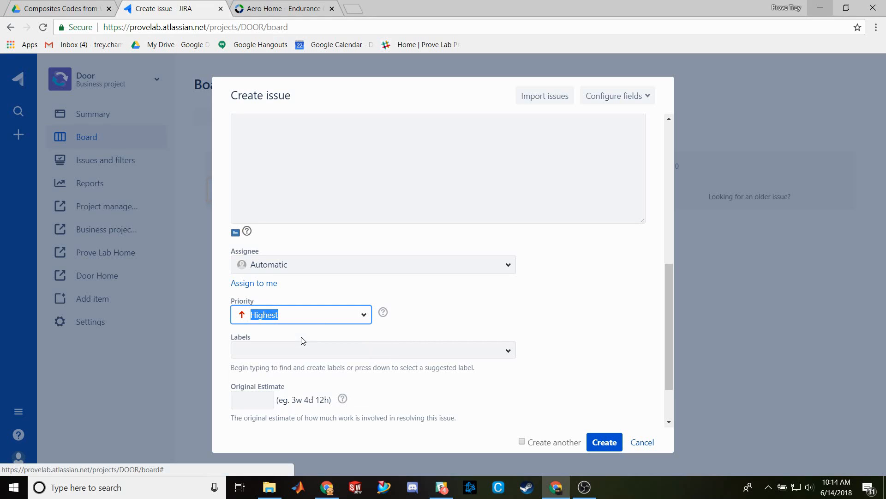
click(604, 442)
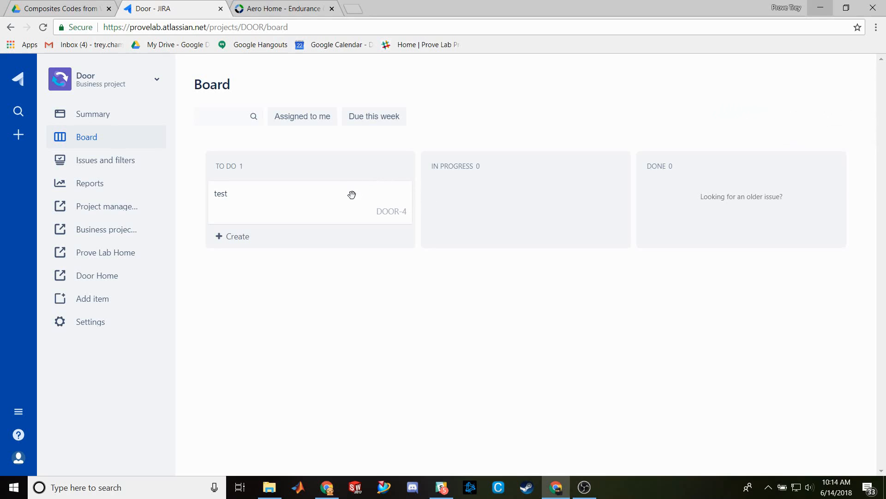
Move the "test" issue from To Do to Done on the Door board.
click(328, 206)
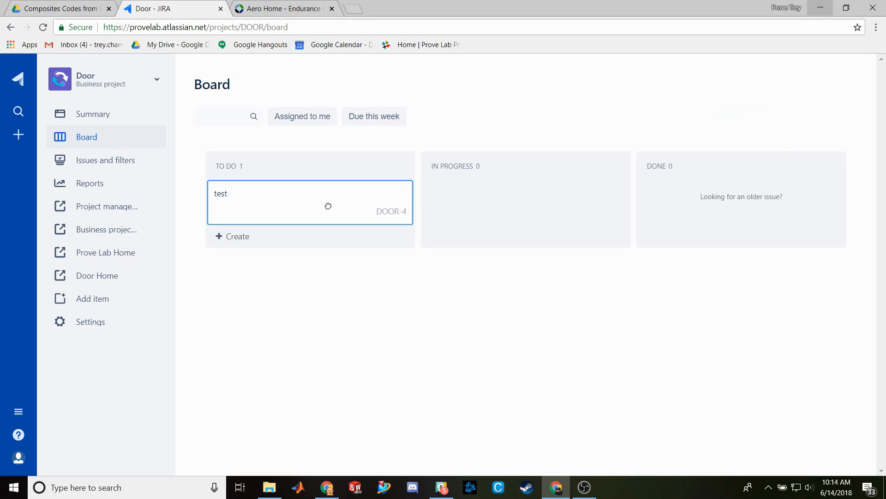
drag(327, 206, 716, 202)
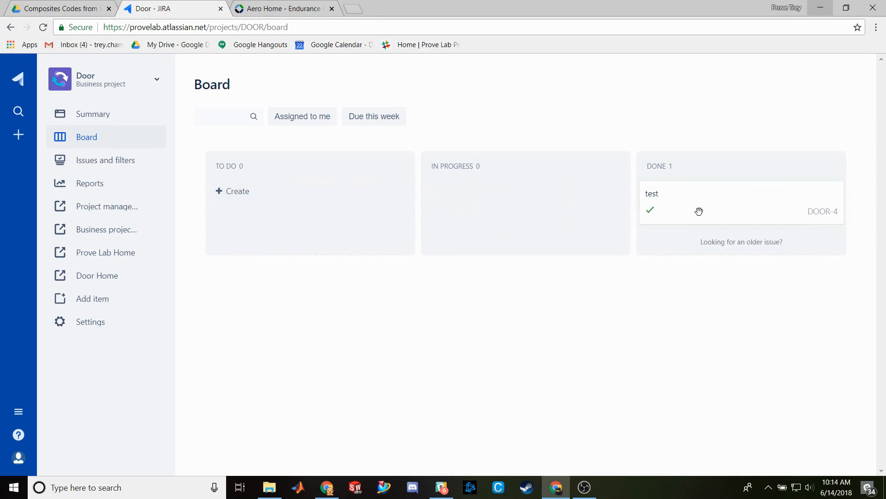
Create a second issue named "Test 2" directly in the To Do column.
click(247, 191)
text(Test 2)
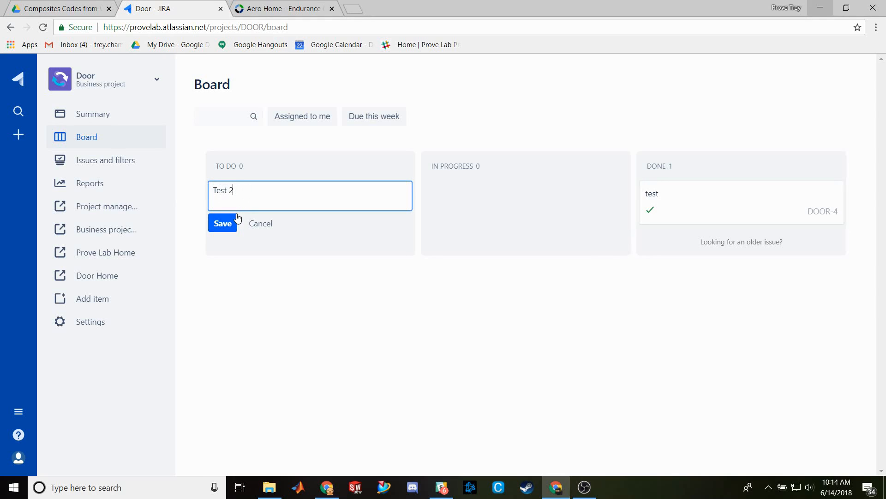
click(225, 223)
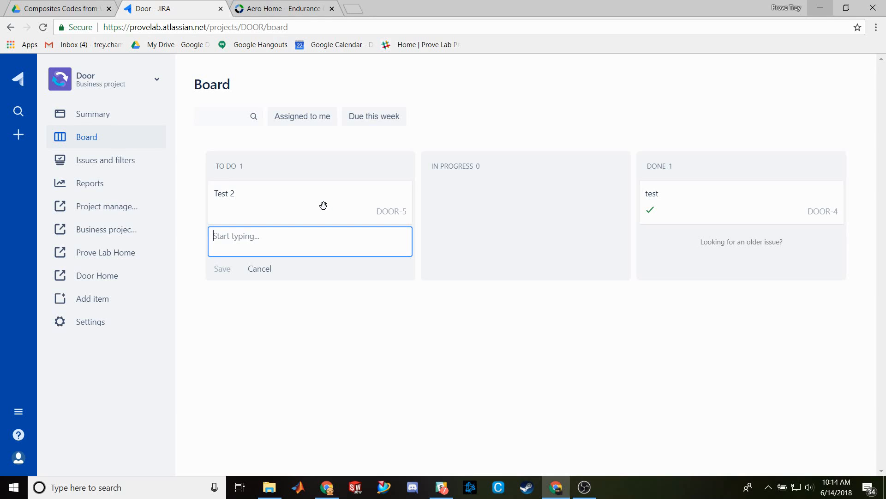
Add the description "test 2" and the due date 2018/06/15 to the "Test 2" issue, and reopen it to check the details.
click(324, 205)
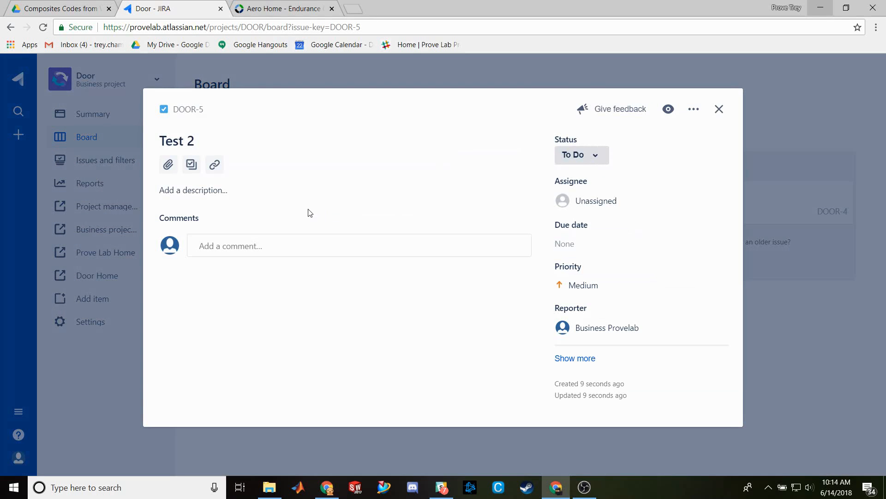
click(236, 191)
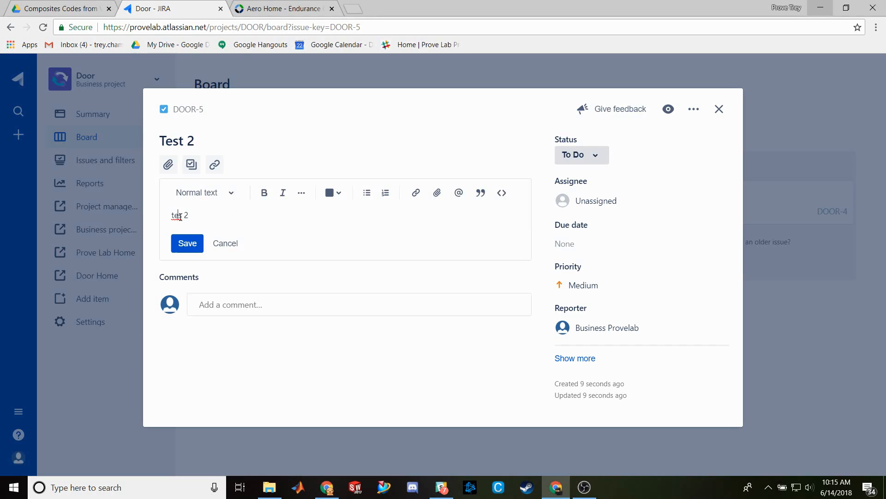
text(t)
click(586, 247)
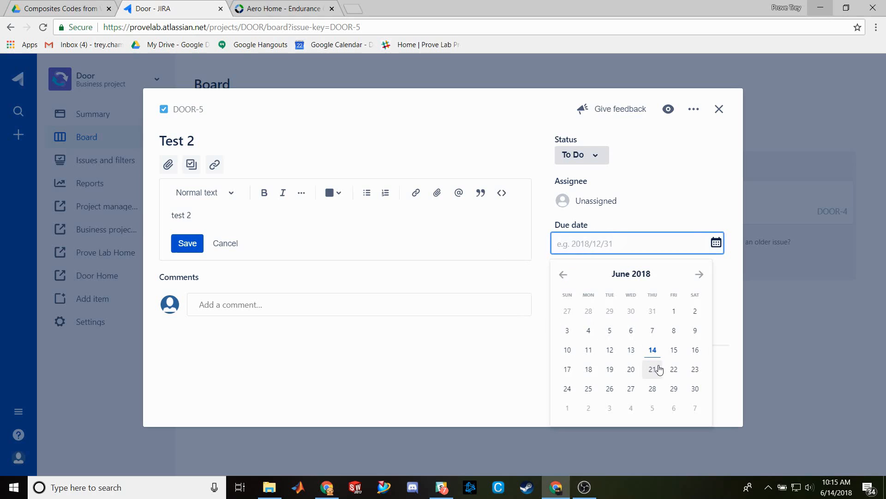
click(674, 350)
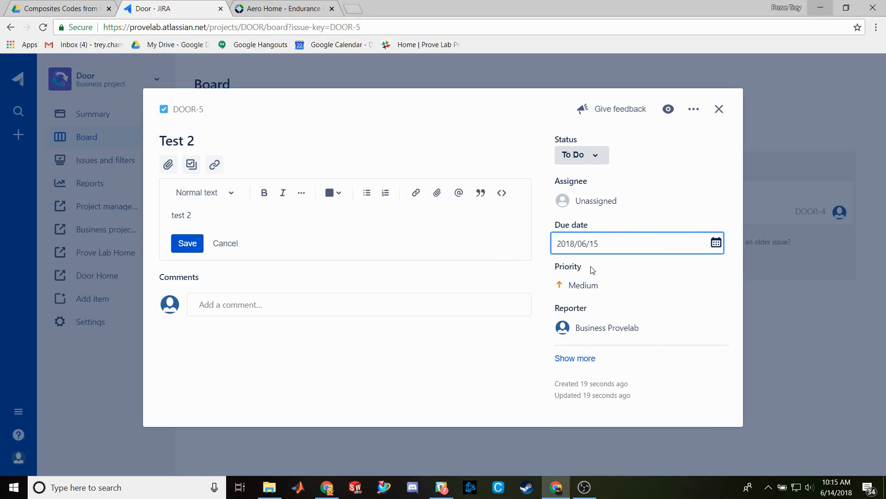
click(188, 243)
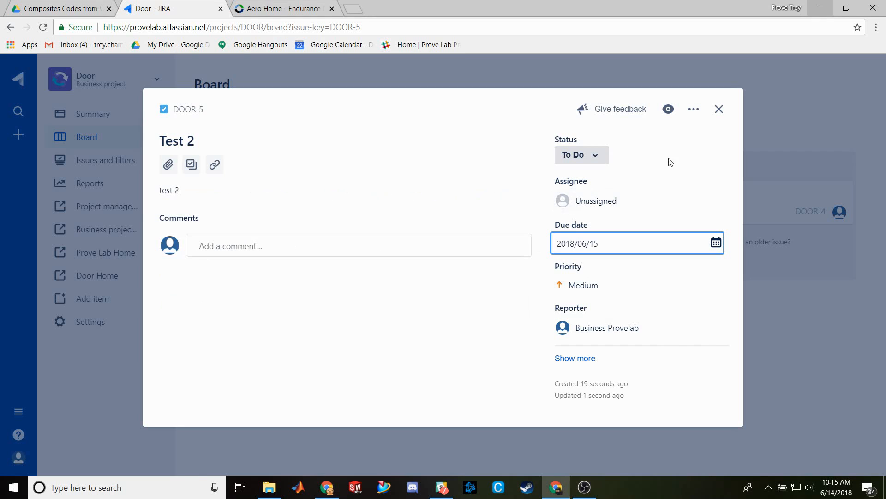
click(716, 115)
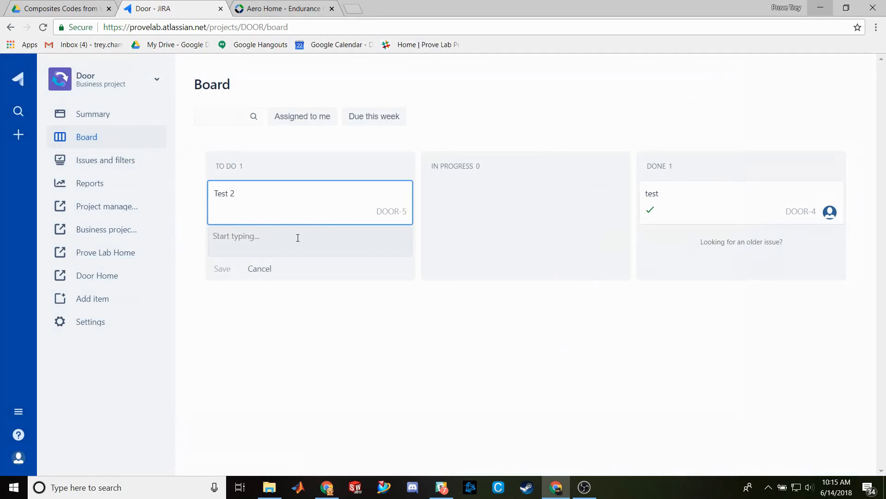
click(299, 207)
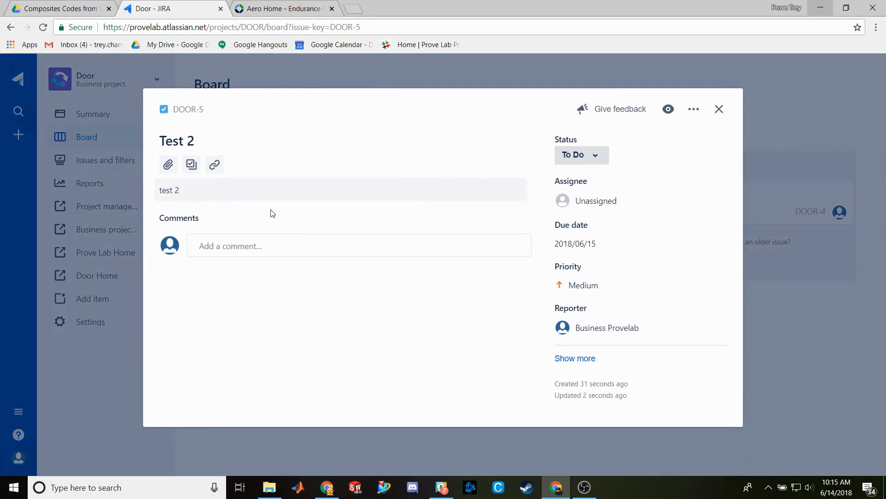
click(719, 109)
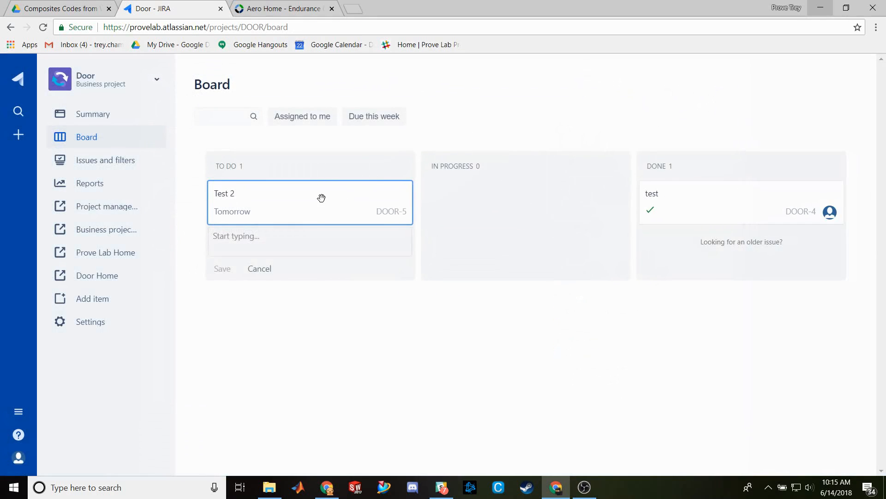
Move "Test 2" from To Do to Done and switch to Slack to view the Jira notifications.
drag(320, 198, 732, 214)
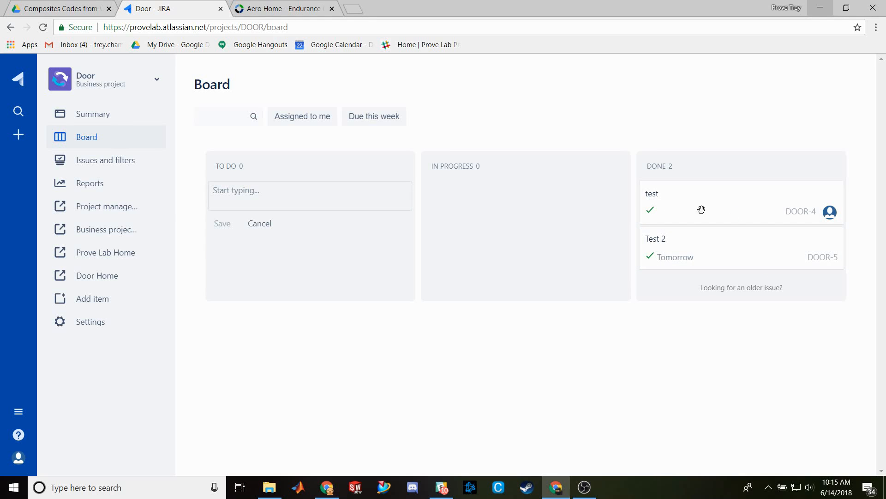
click(442, 487)
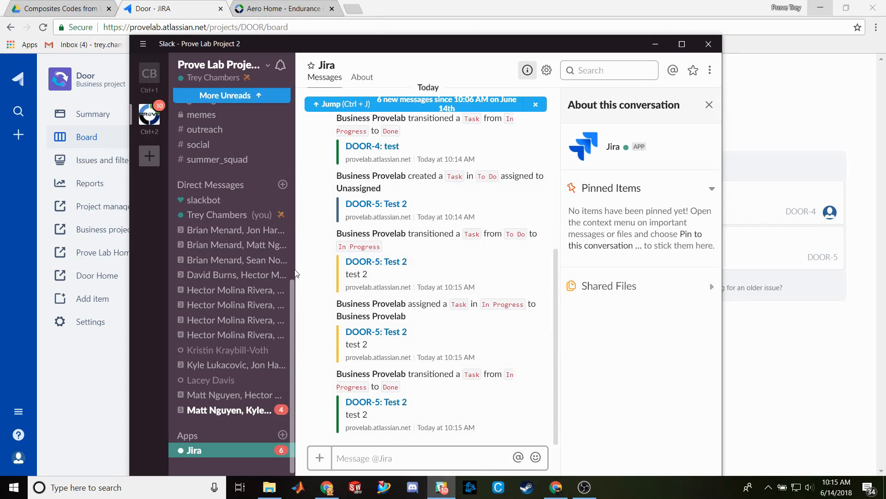
Look up the issue by sending "DOOR-5" in Slack's Jira app conversation, and open the Test 2 issue from the reply.
drag(293, 288, 290, 139)
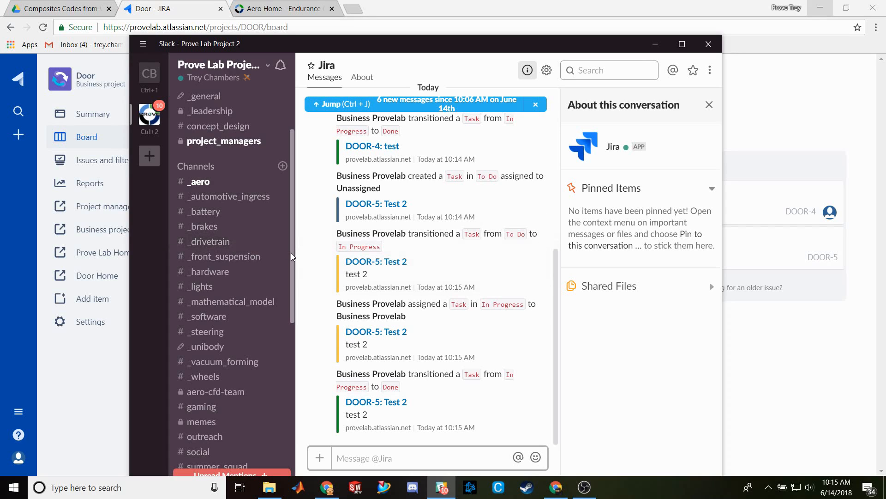
scroll(289, 245, down, 7)
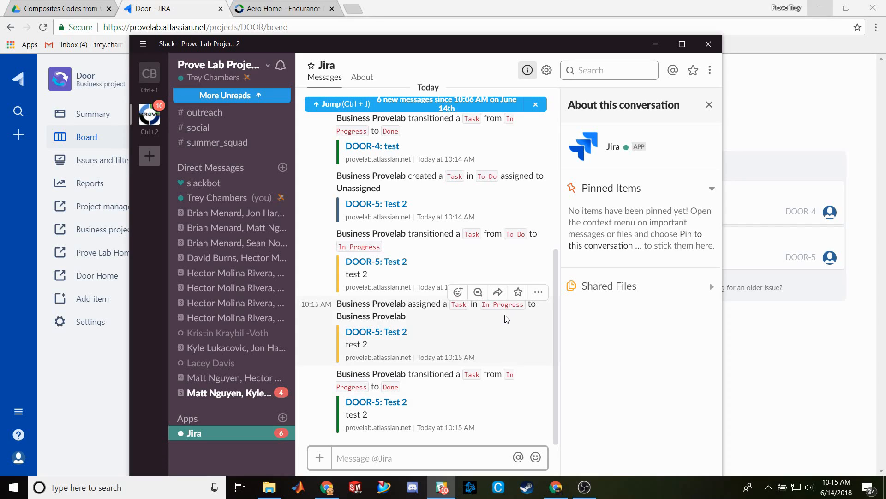
click(418, 454)
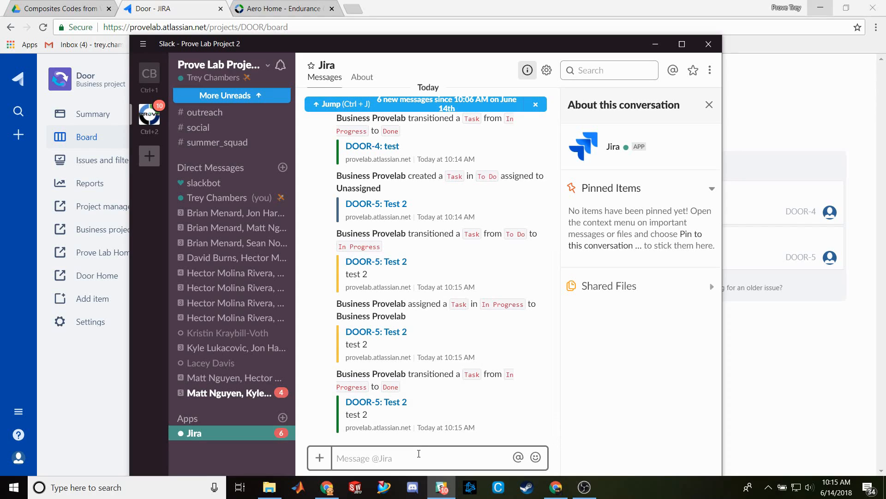
text(dorr)
key(BackSpace)
key(BackSpace)
key(BackSpace)
key(BackSpace)
text(DOO)
drag(440, 44, 469, 38)
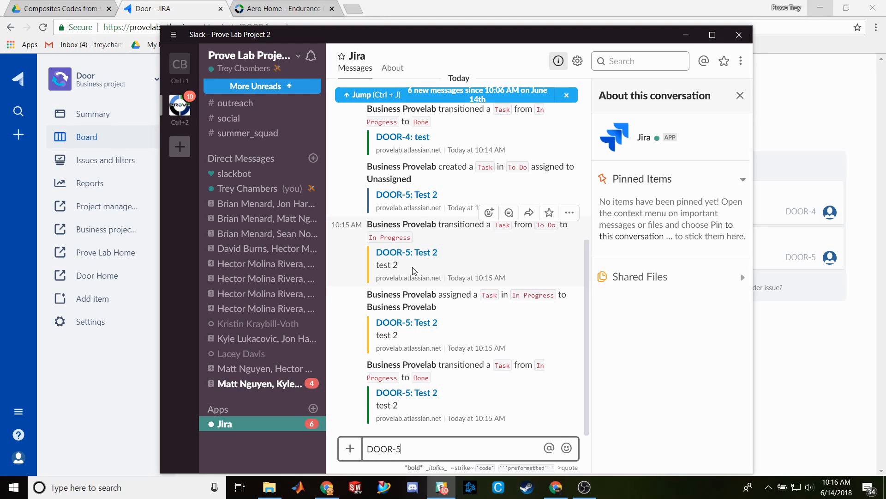
key(Return)
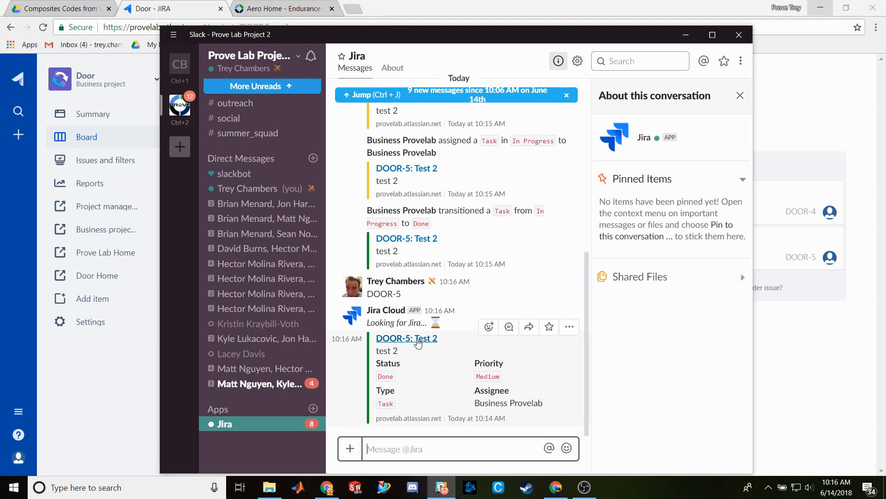
click(418, 342)
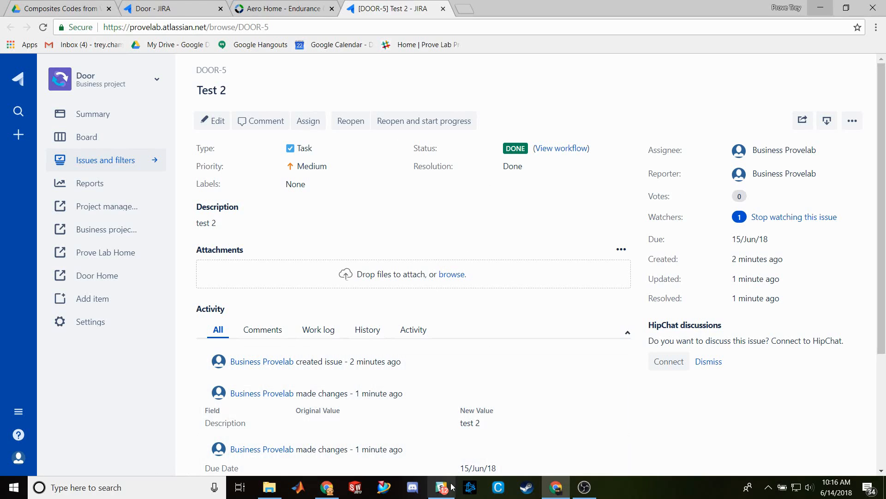
Switch back to Slack, send "!jira" in the direct message to yourself, and open the Jira projects link from slackbot's reply.
key(alt+Tab)
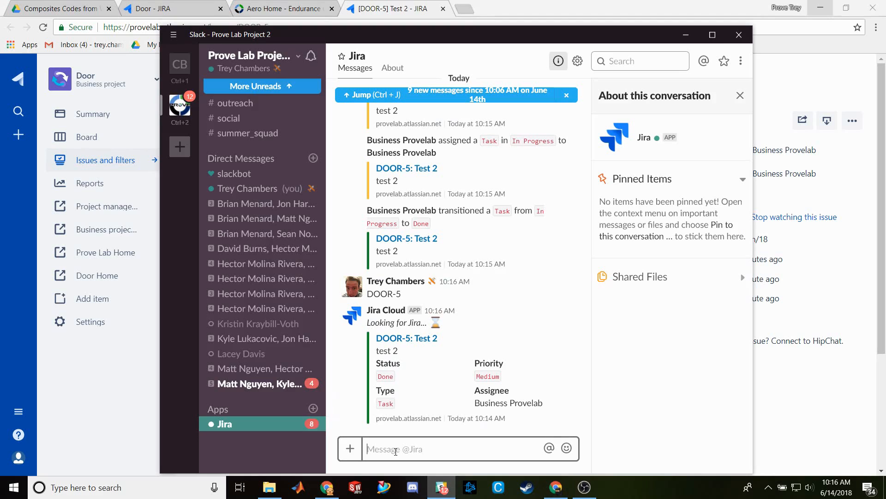
click(265, 189)
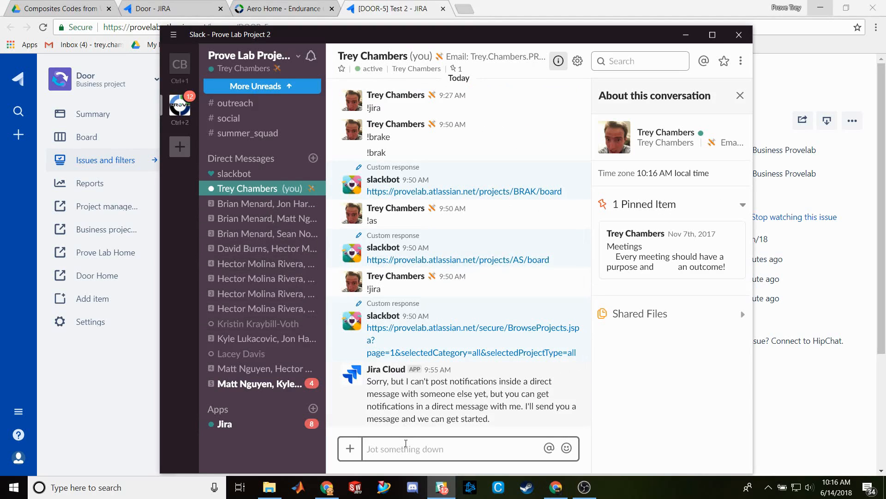
text(!jira)
key(Return)
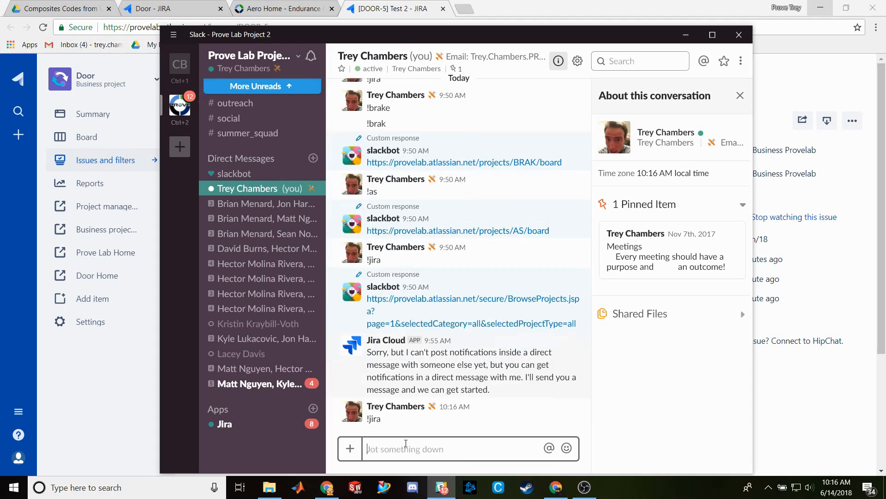
click(401, 418)
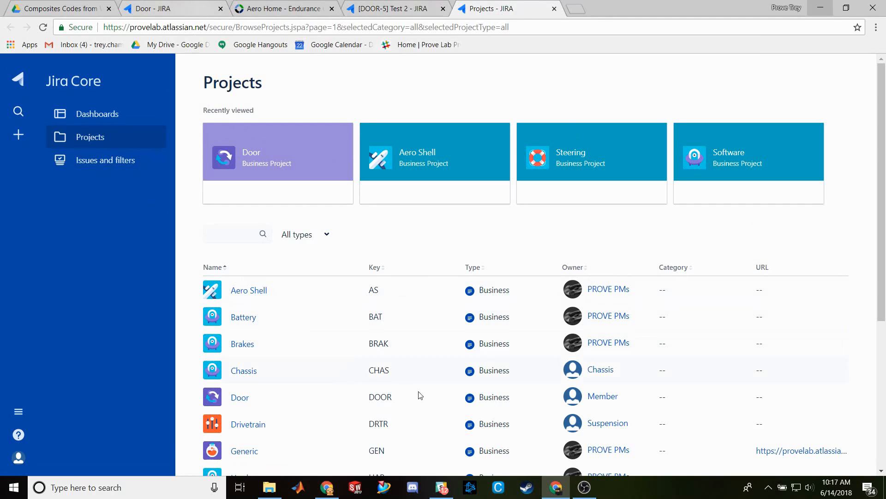
Return to Slack, send "!as" in the same conversation, and open the Aero Shell board link that slackbot posts.
key(alt+Tab)
click(413, 454)
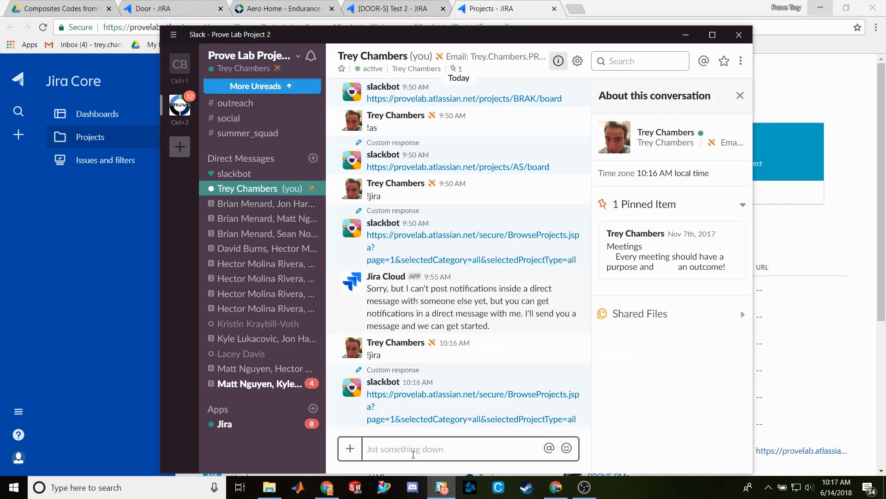
text(!as)
key(Return)
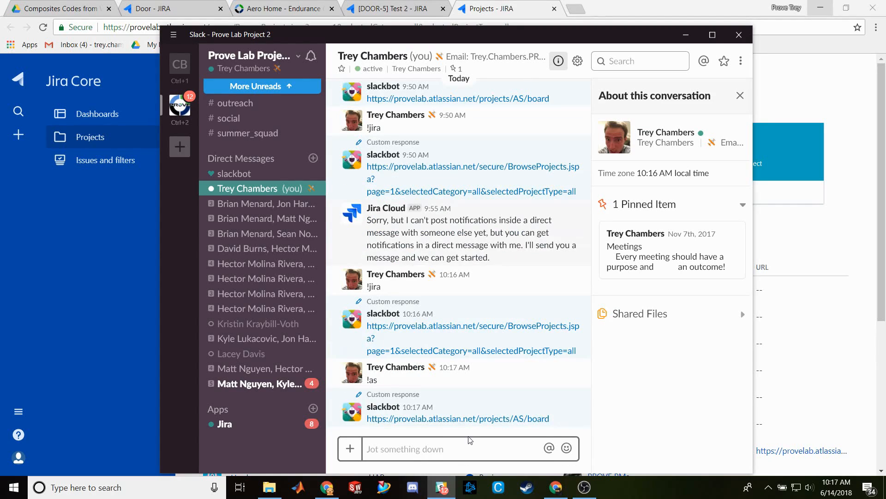
click(469, 419)
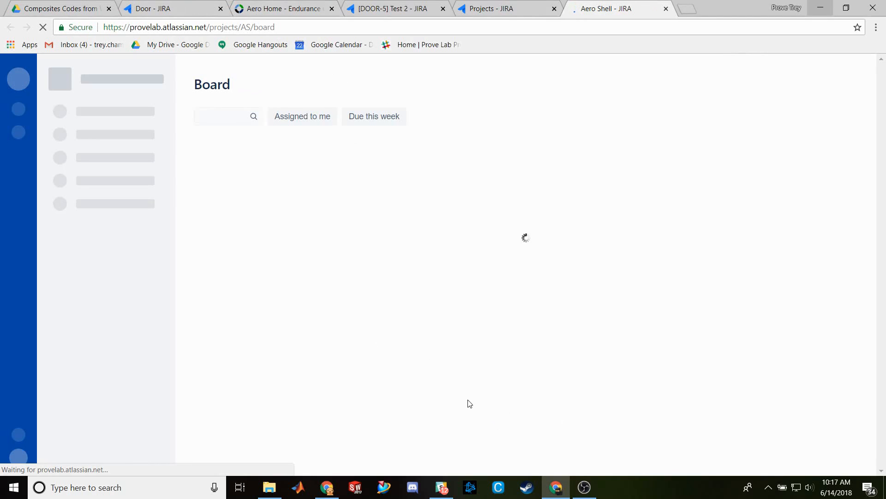
Switch to Slack again, send "!wee" in the self conversation, and open the Wheels board link from slackbot's reply.
mouse_move(441, 488)
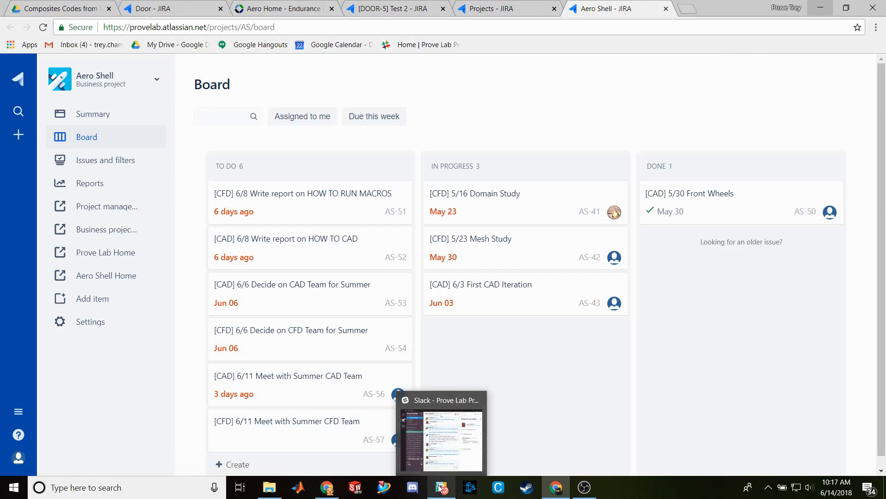
click(438, 488)
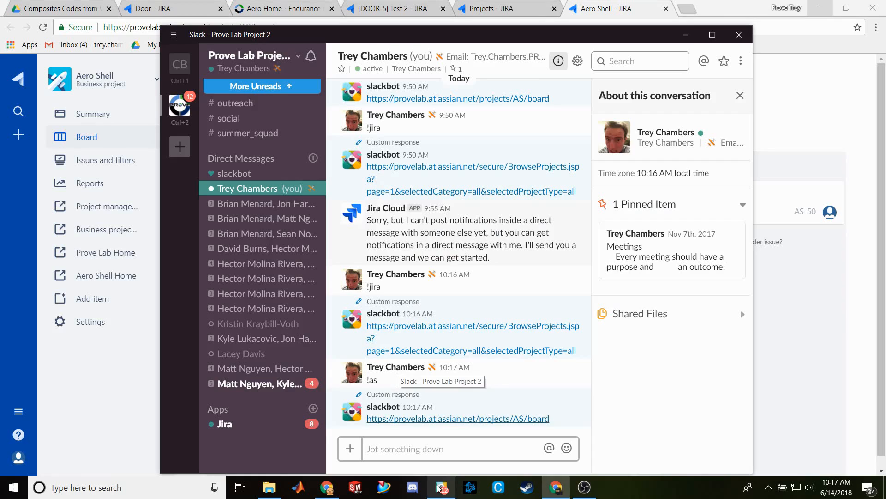
click(386, 457)
text(!wee)
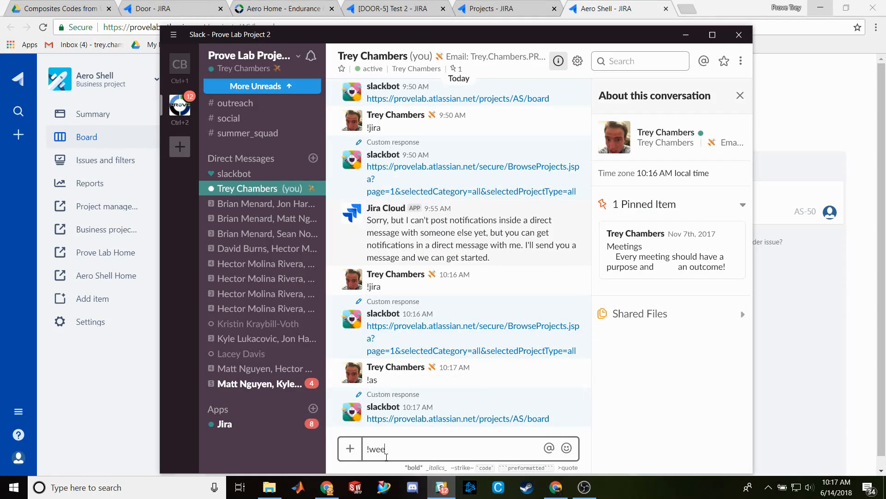
key(Return)
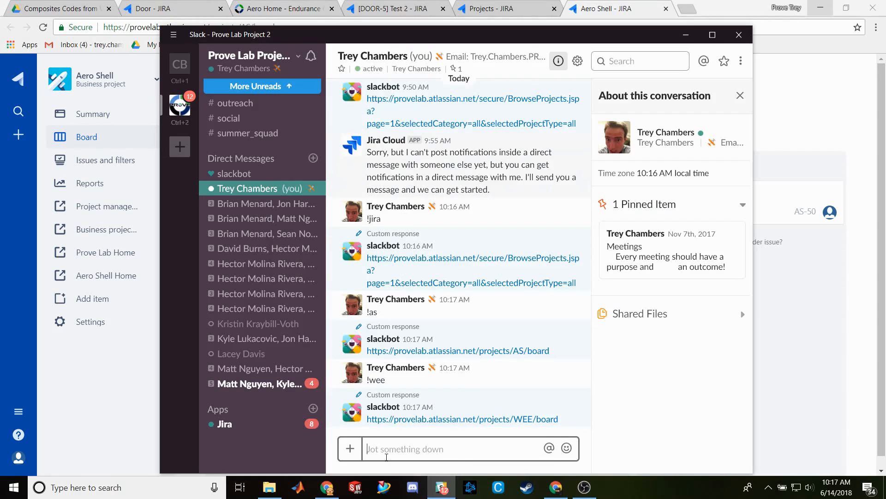
click(480, 420)
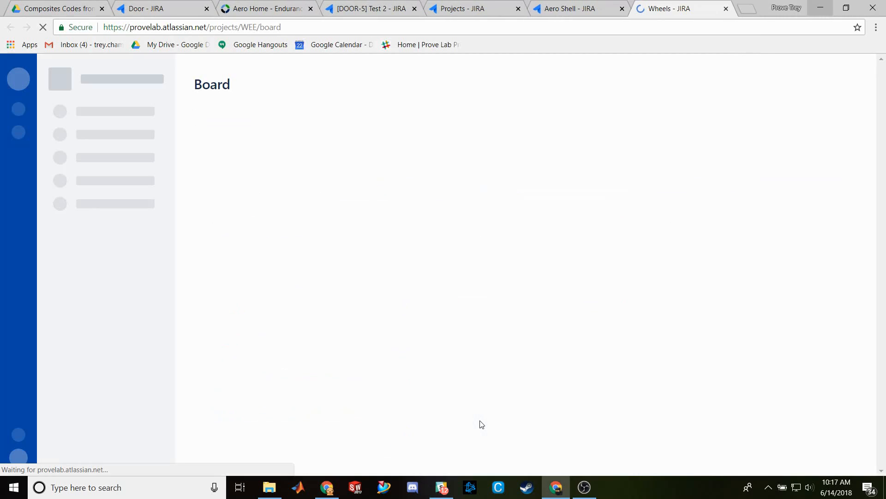